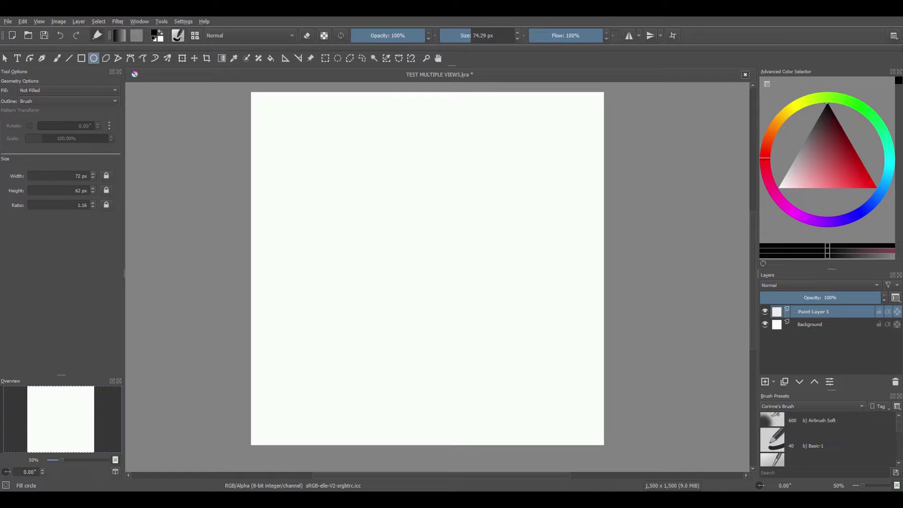
Browse the Settings menu, then dismiss it without choosing anything
{"action": "left_click", "coordinate": [185, 22]}
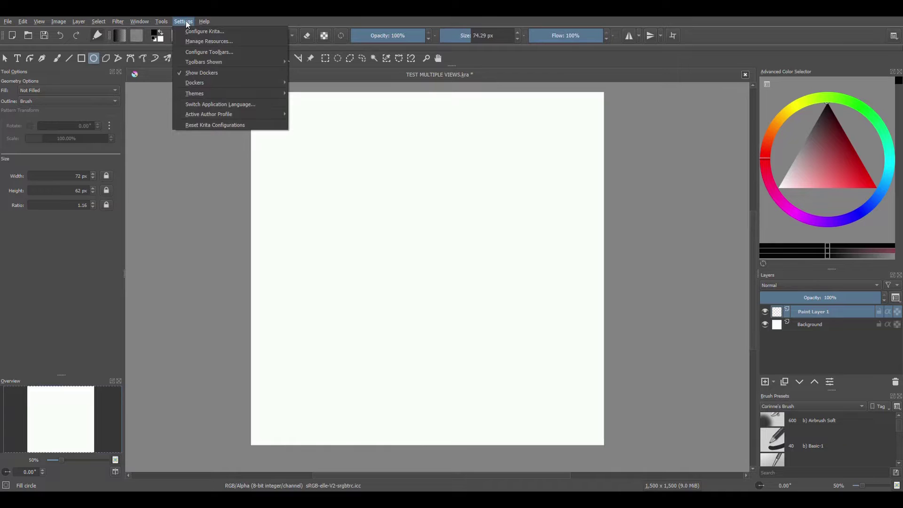
{"action": "mouse_move", "coordinate": [201, 83]}
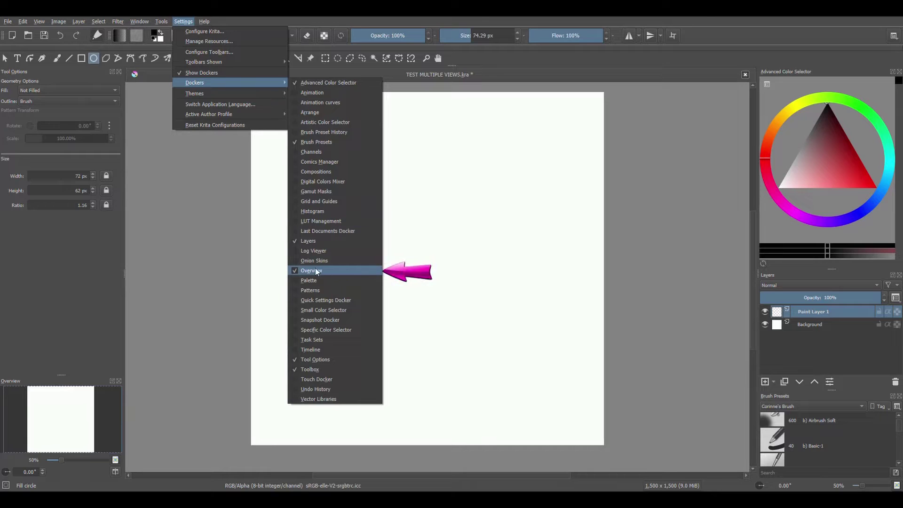
{"action": "left_click", "coordinate": [229, 268]}
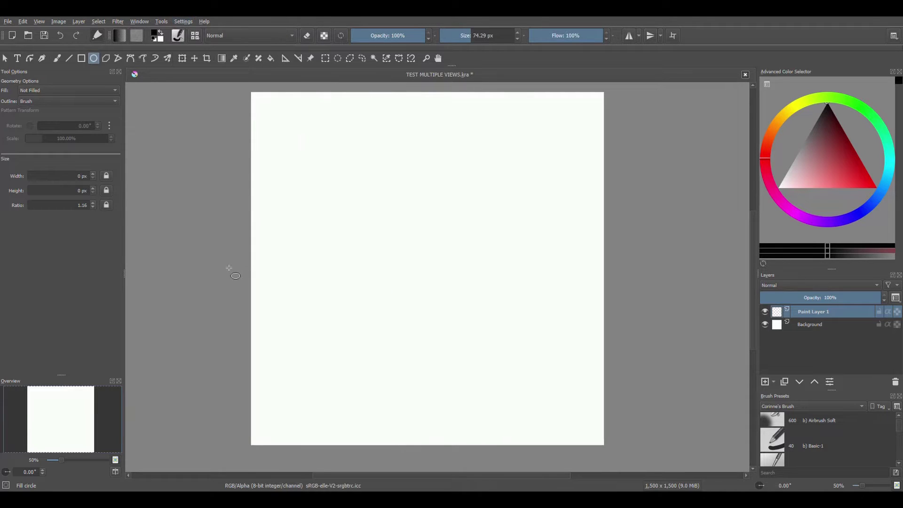
Float the Overview docker and drag it over the right side of the canvas
{"action": "left_click", "coordinate": [112, 380]}
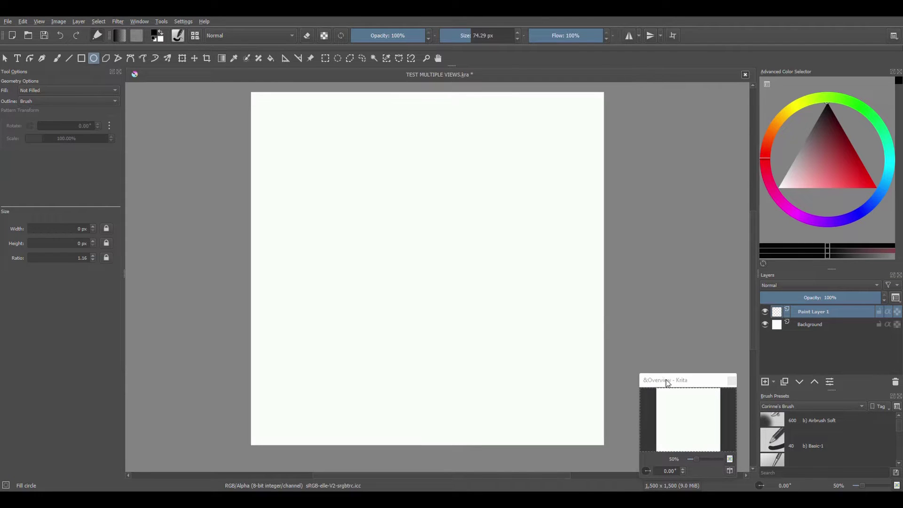
{"action": "left_click_drag", "start_coordinate": [666, 379], "coordinate": [791, 83]}
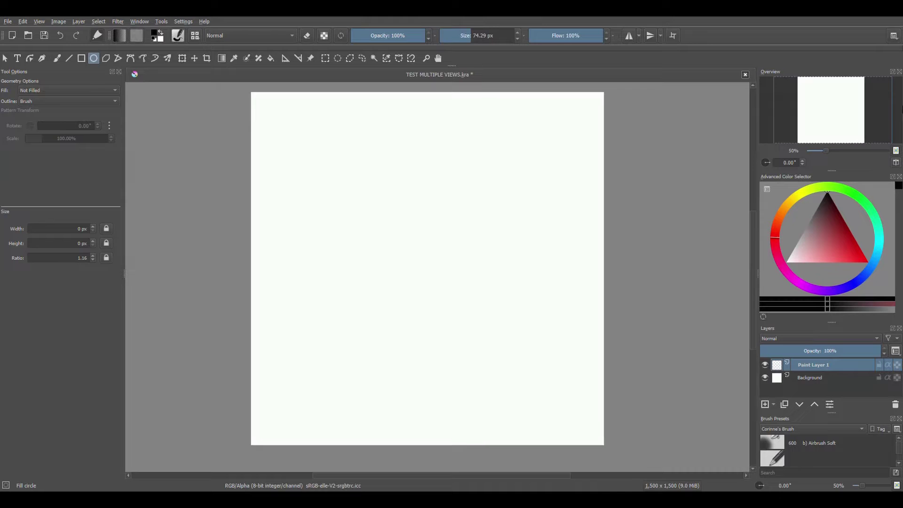
{"action": "left_click", "coordinate": [893, 72]}
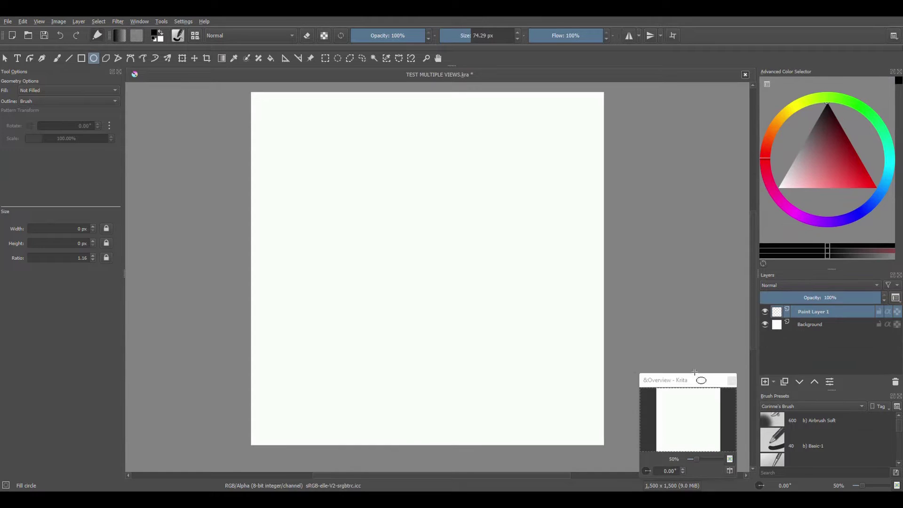
{"action": "left_click_drag", "start_coordinate": [695, 378], "coordinate": [586, 262]}
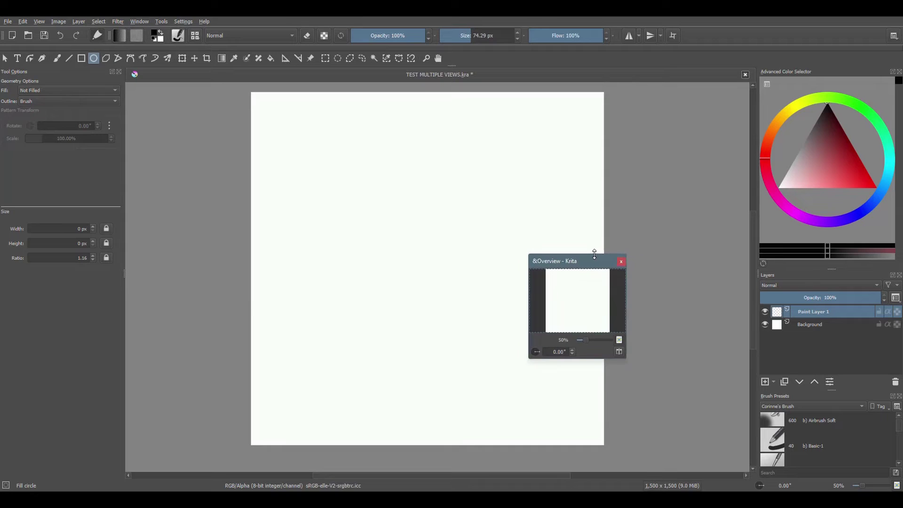
Make the floating Overview window taller and wider, nudging it up and left
{"action": "left_click_drag", "start_coordinate": [595, 254], "coordinate": [595, 213]}
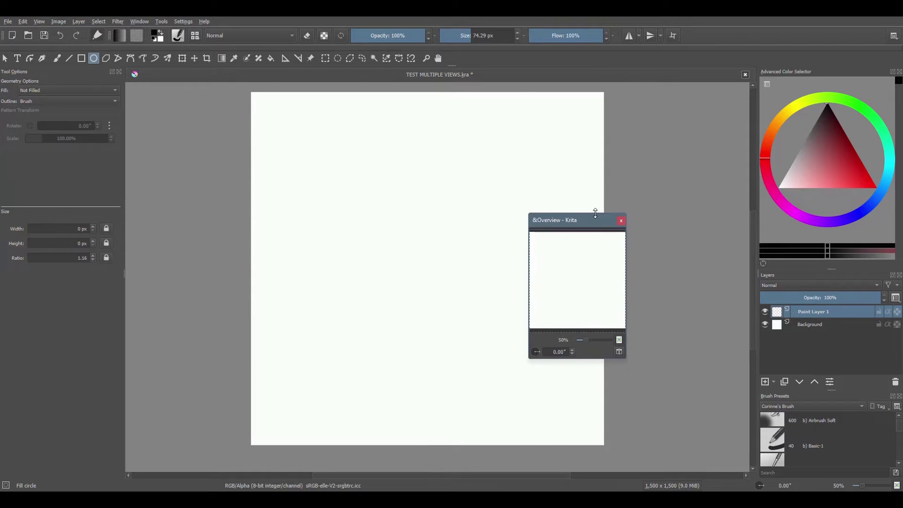
{"action": "left_click_drag", "start_coordinate": [626, 257], "coordinate": [676, 256]}
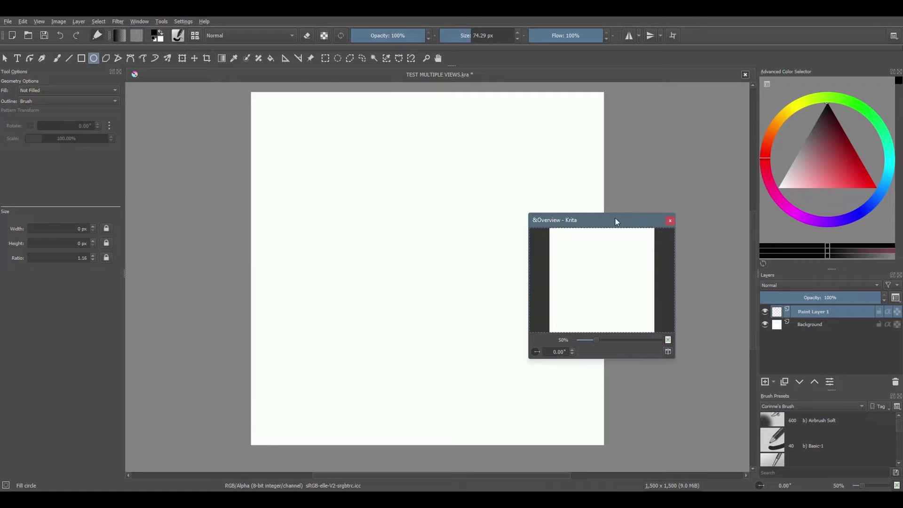
{"action": "left_click_drag", "start_coordinate": [616, 221], "coordinate": [606, 211]}
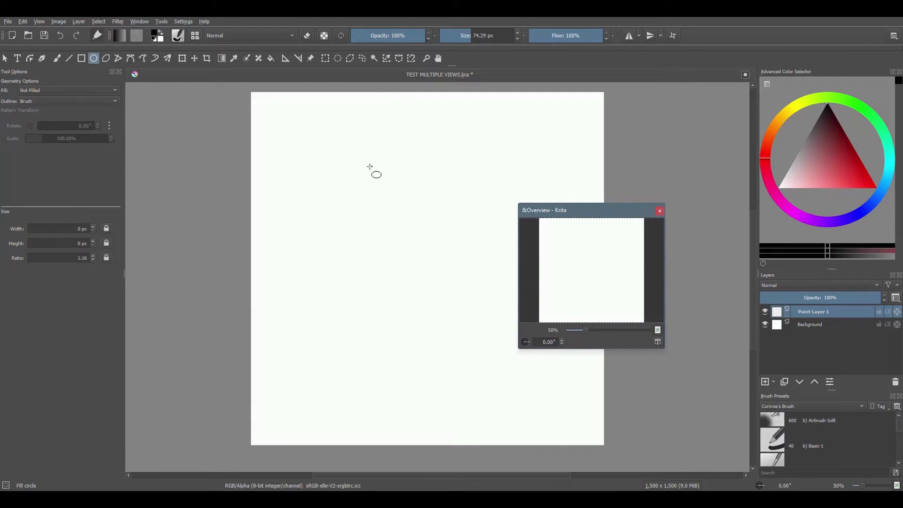
Draw five ellipse outlines: wide and tall at top left, wide and small below, thin at top right
{"action": "left_click_drag", "start_coordinate": [300, 151], "coordinate": [372, 213]}
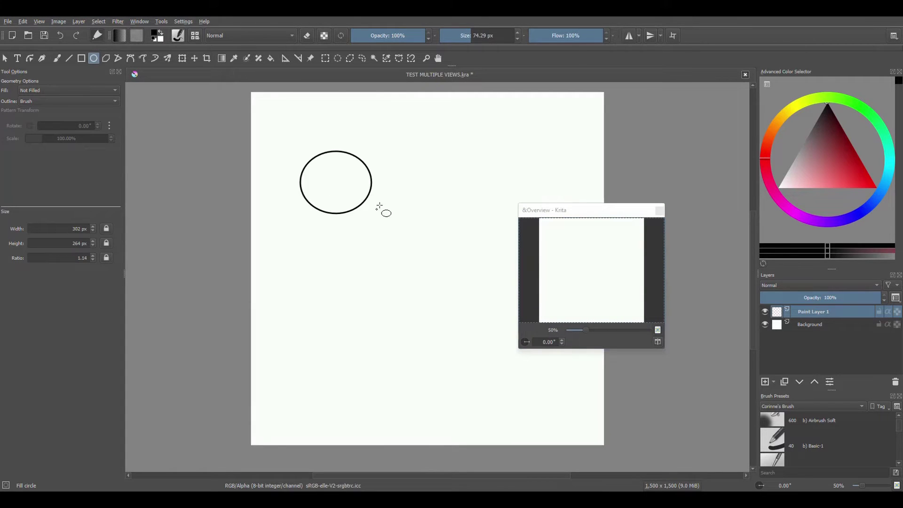
{"action": "left_click_drag", "start_coordinate": [401, 140], "coordinate": [446, 219]}
{"action": "left_click_drag", "start_coordinate": [319, 246], "coordinate": [408, 303]}
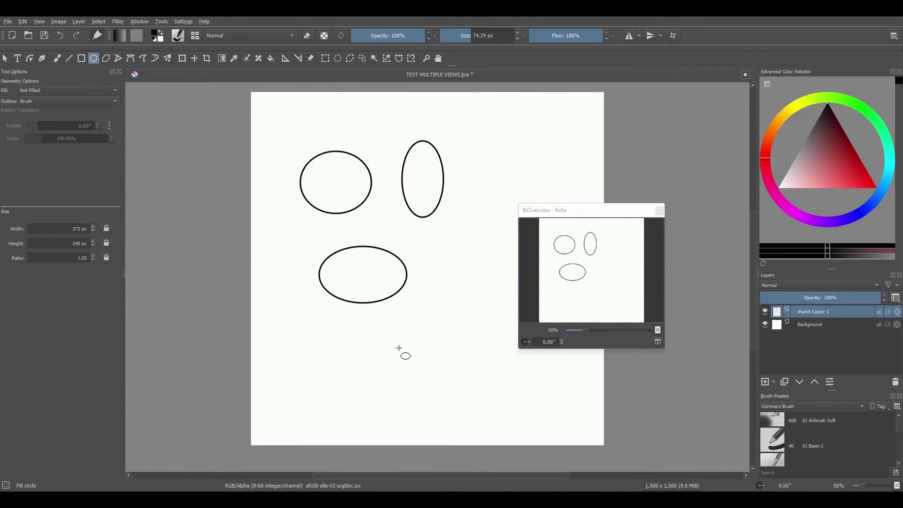
{"action": "left_click_drag", "start_coordinate": [427, 241], "coordinate": [456, 285]}
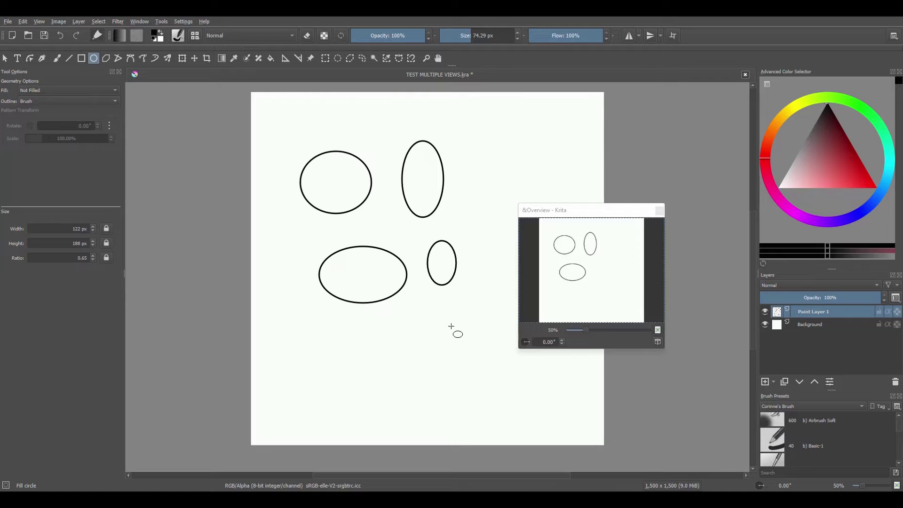
{"action": "left_click_drag", "start_coordinate": [475, 132], "coordinate": [488, 194]}
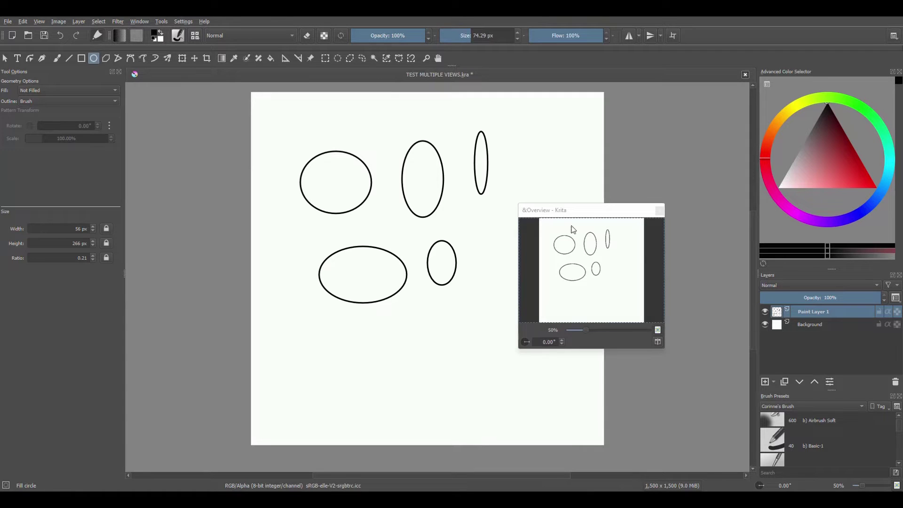
{"action": "left_click", "coordinate": [581, 213]}
Move the Overview window lower right and zoom the view in and out over it
{"action": "left_click_drag", "start_coordinate": [581, 213], "coordinate": [658, 280]}
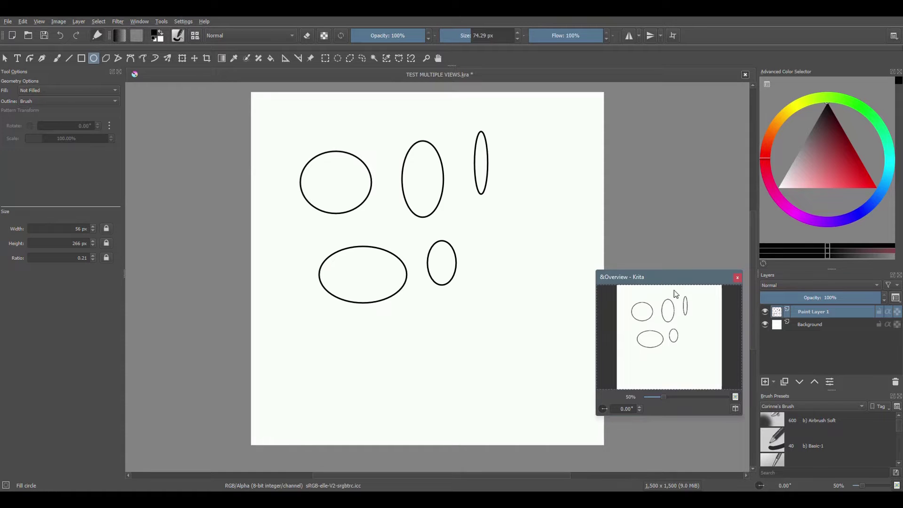
{"action": "left_click_drag", "start_coordinate": [672, 278], "coordinate": [657, 259]}
{"action": "scroll", "coordinate": [654, 327], "scroll_direction": "up", "scroll_amount": 1}
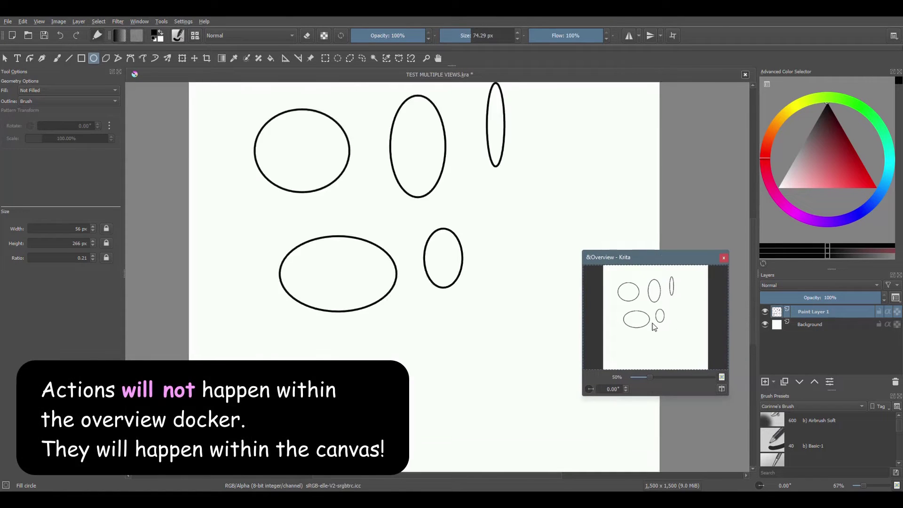
{"action": "scroll", "coordinate": [654, 327], "scroll_direction": "up", "scroll_amount": 3}
{"action": "scroll", "coordinate": [654, 327], "scroll_direction": "down", "scroll_amount": 4}
{"action": "scroll", "coordinate": [653, 326], "scroll_direction": "up", "scroll_amount": 3}
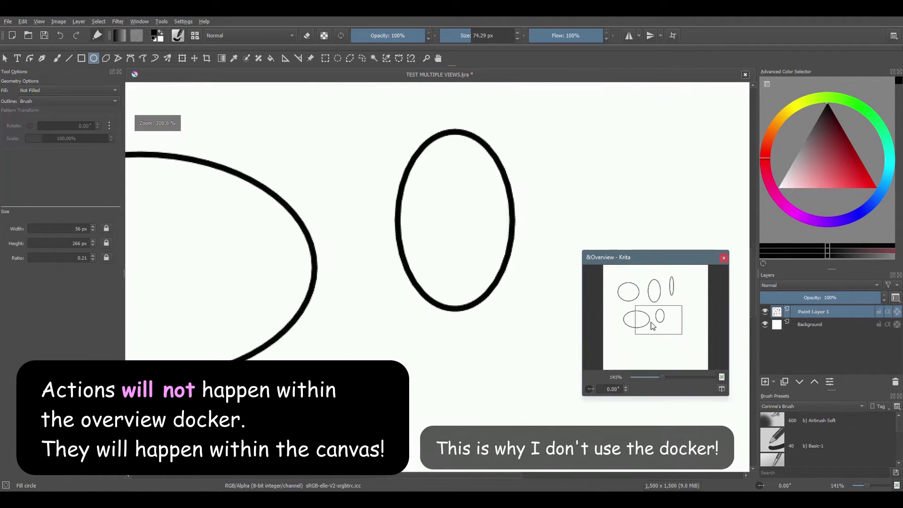
{"action": "scroll", "coordinate": [653, 326], "scroll_direction": "down", "scroll_amount": 1}
Pan to the canvas's left edge, then mirror the view horizontally with M and restore it
{"action": "left_click_drag", "start_coordinate": [652, 325], "coordinate": [653, 294]}
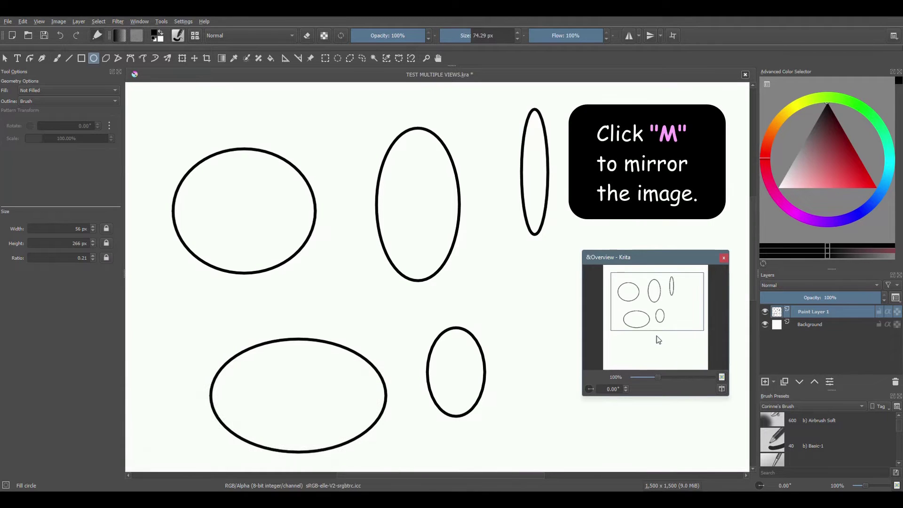
{"action": "scroll", "coordinate": [657, 340], "scroll_direction": "down", "scroll_amount": 3}
{"action": "key", "text": "m"}
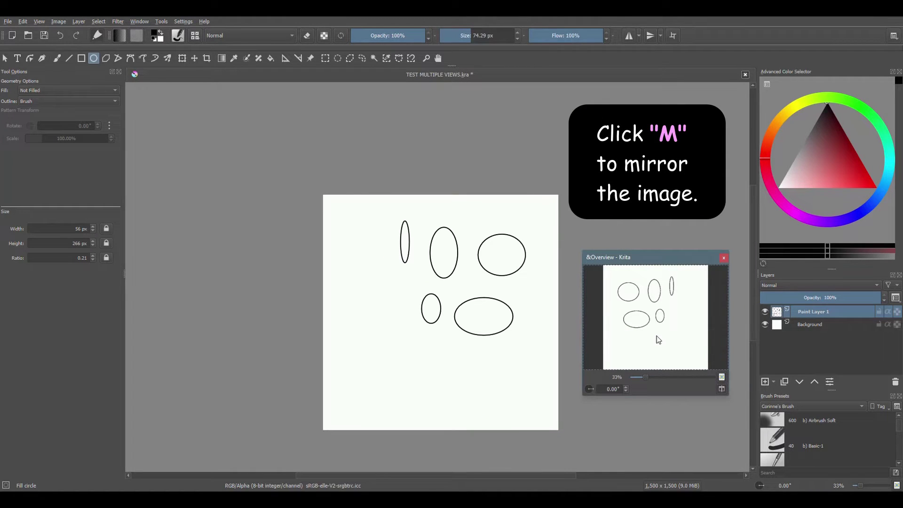
{"action": "key", "text": "m"}
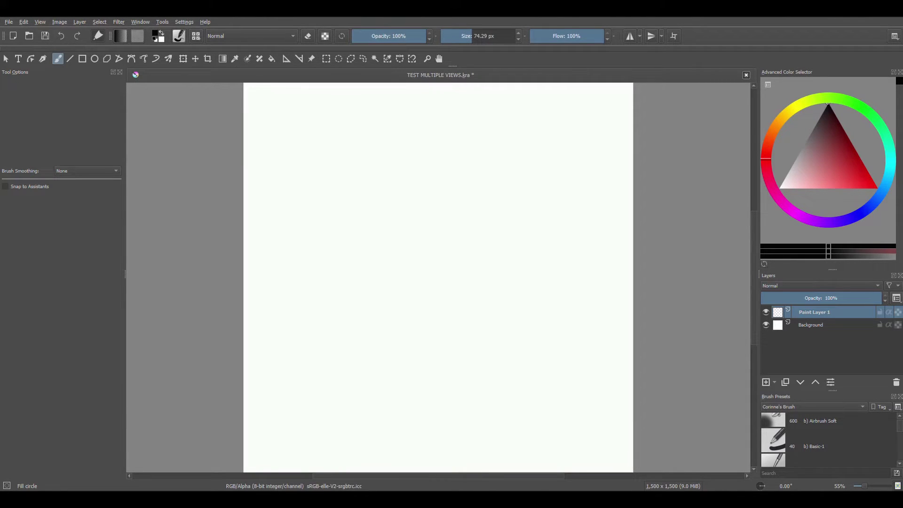
Open the Configure Krita dialog from the Settings menu
{"action": "left_click", "coordinate": [183, 22]}
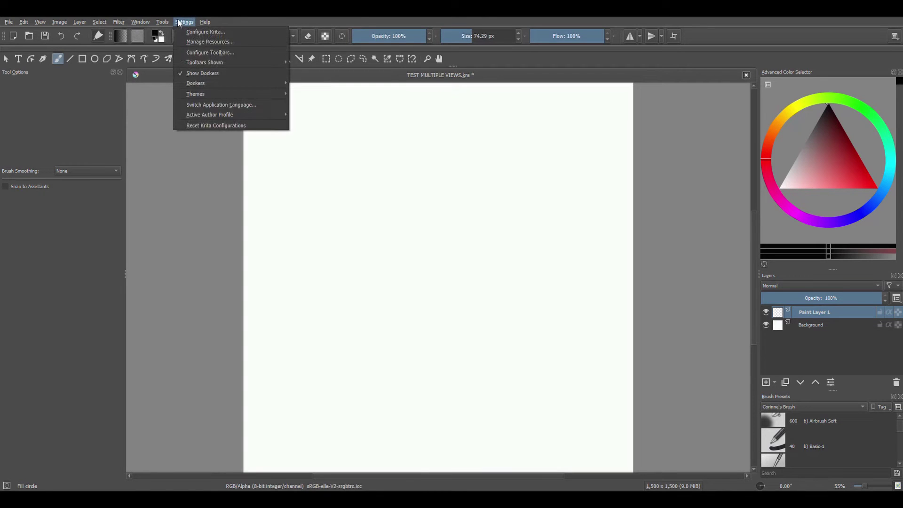
{"action": "left_click", "coordinate": [223, 32]}
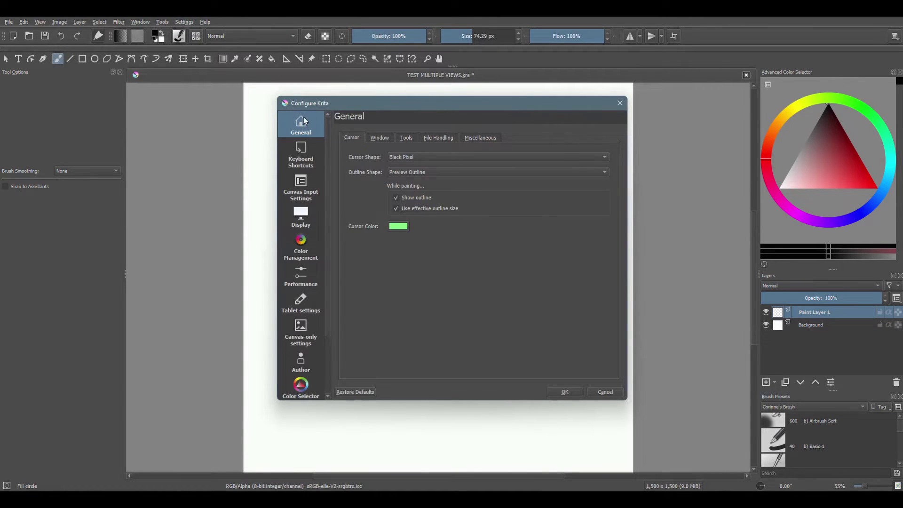
Set Multiple Document Mode to Subwindows in the Window settings and confirm with OK
{"action": "left_click", "coordinate": [383, 136]}
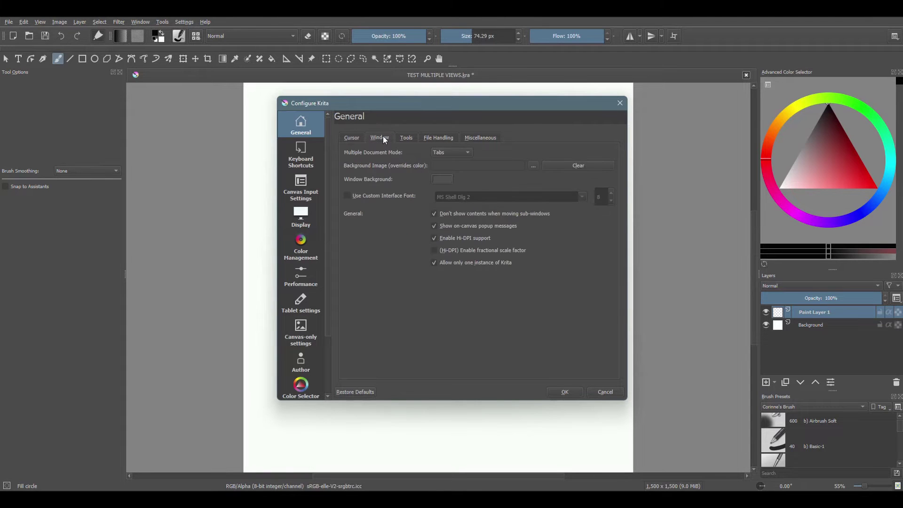
{"action": "left_click", "coordinate": [468, 153]}
{"action": "left_click", "coordinate": [567, 392]}
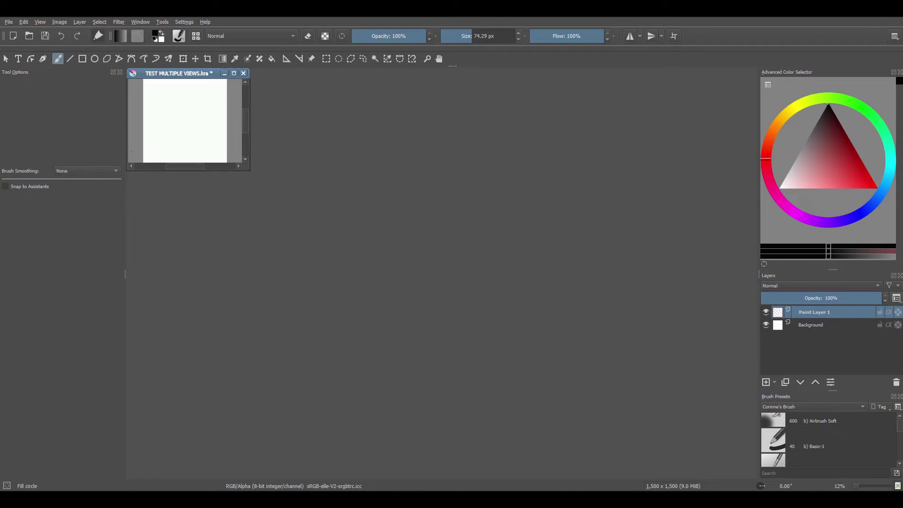
Move the TEST MULTIPLE VIEWS.kra subwindow to the middle, enlarge it, and shift it left
{"action": "left_click_drag", "start_coordinate": [190, 74], "coordinate": [359, 121]}
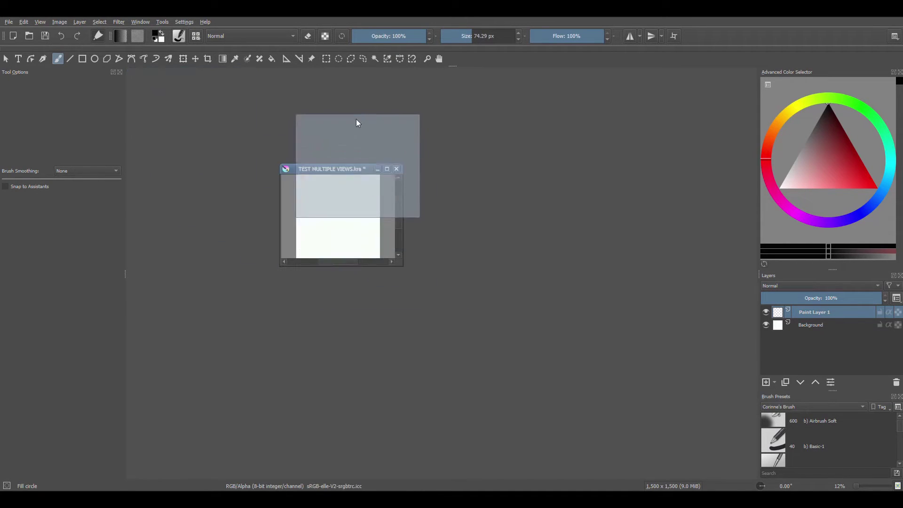
{"action": "left_click_drag", "start_coordinate": [420, 156], "coordinate": [161, 317]}
{"action": "left_click_drag", "start_coordinate": [345, 121], "coordinate": [324, 141]}
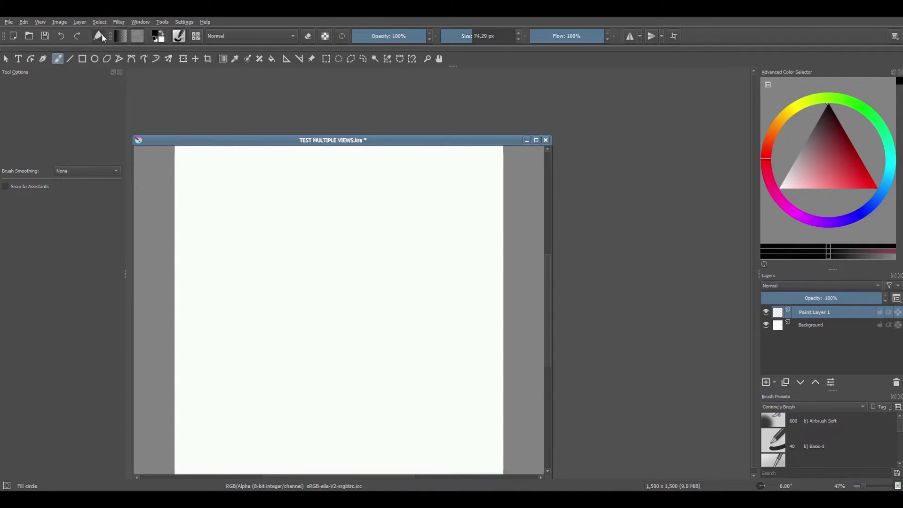
{"action": "left_click", "coordinate": [137, 21]}
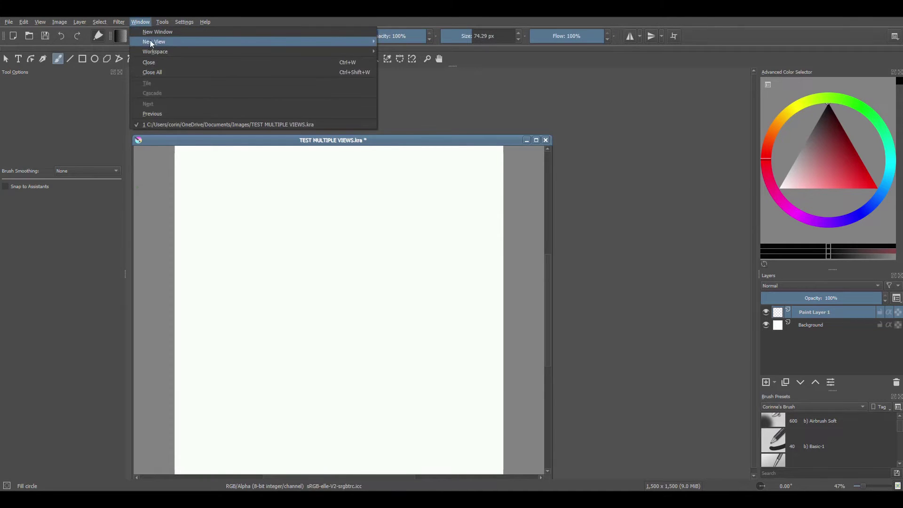
Open a New View of the document and move it beside the main window
{"action": "mouse_move", "coordinate": [174, 44]}
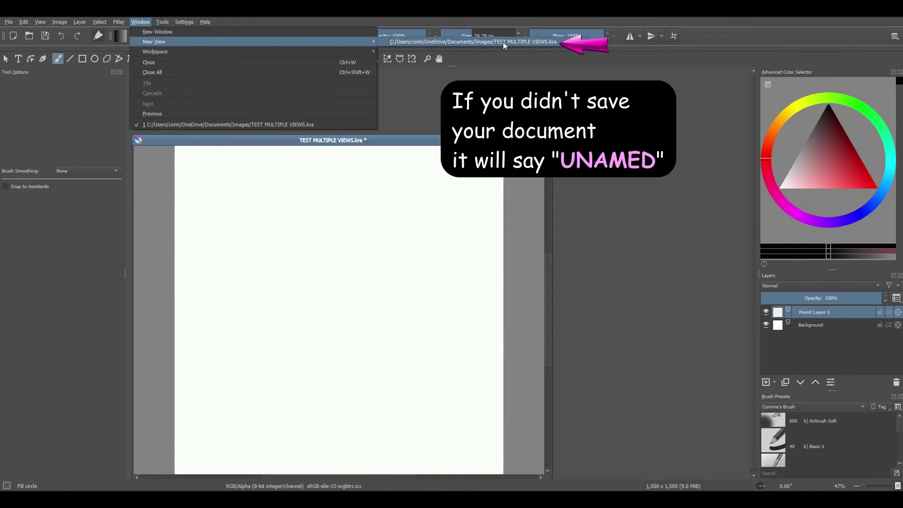
{"action": "left_click", "coordinate": [555, 41]}
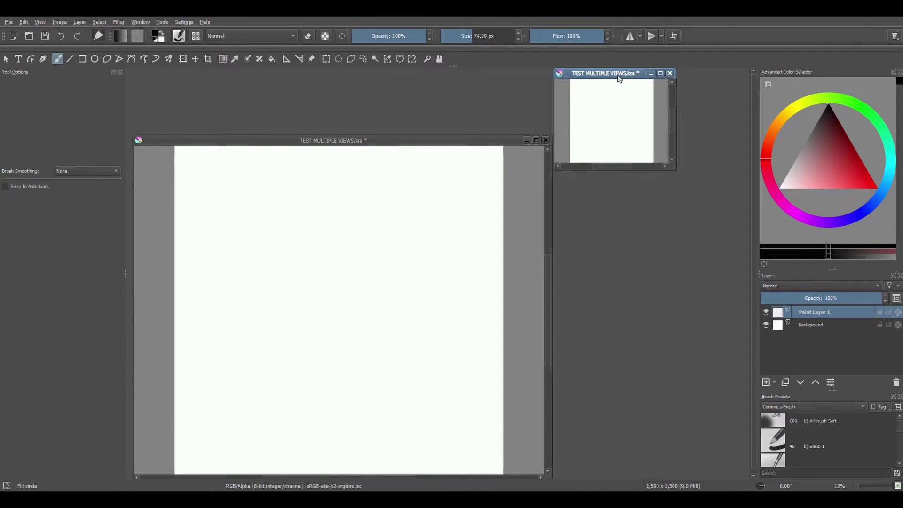
{"action": "left_click_drag", "start_coordinate": [619, 78], "coordinate": [654, 95]}
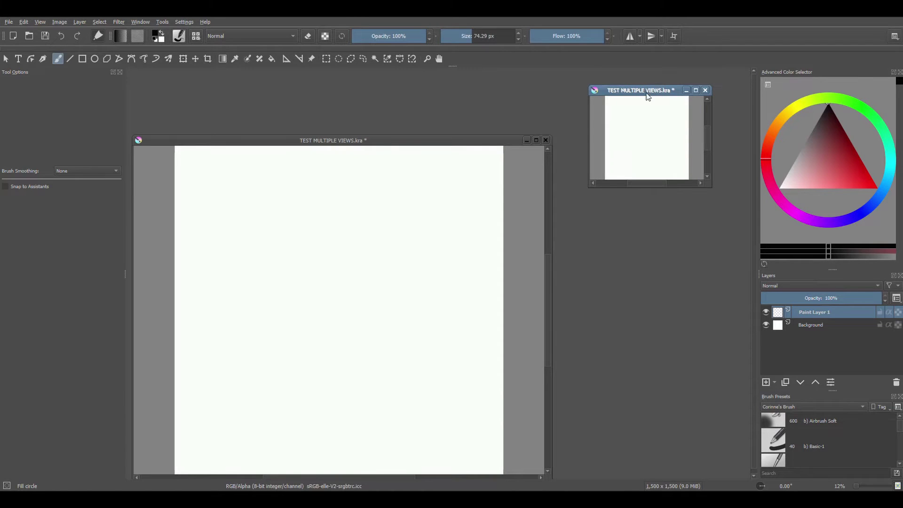
{"action": "left_click_drag", "start_coordinate": [647, 92], "coordinate": [635, 137]}
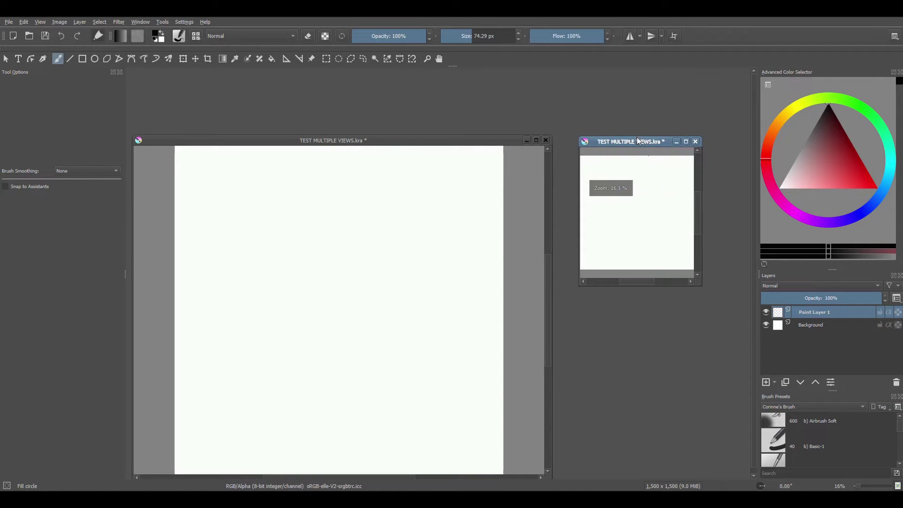
Widen and heighten the second view, then move it left over the main view
{"action": "left_click_drag", "start_coordinate": [703, 244], "coordinate": [750, 245]}
{"action": "left_click_drag", "start_coordinate": [667, 285], "coordinate": [667, 398]}
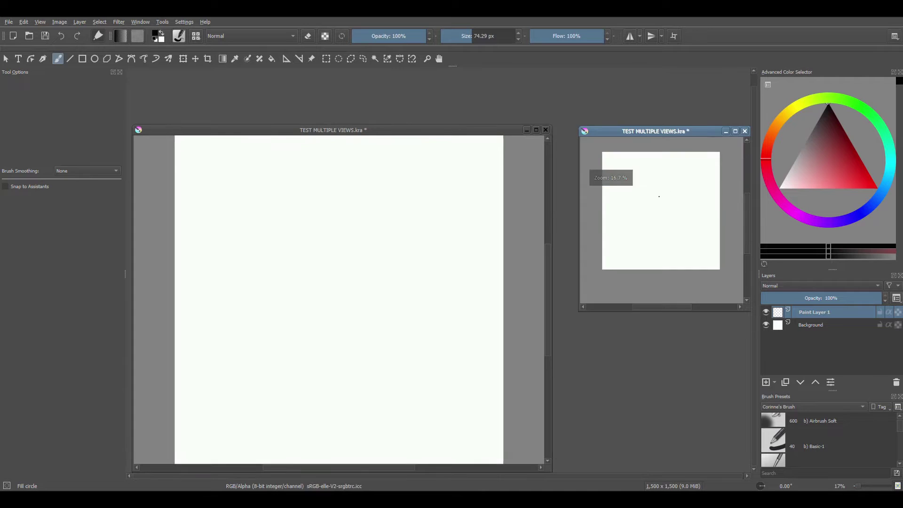
{"action": "left_click_drag", "start_coordinate": [636, 132], "coordinate": [626, 141]}
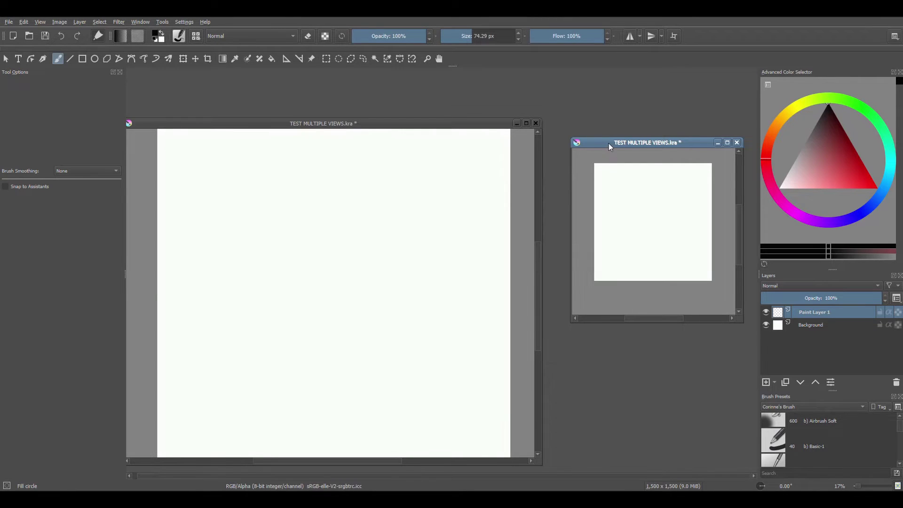
{"action": "left_click_drag", "start_coordinate": [609, 144], "coordinate": [484, 164]}
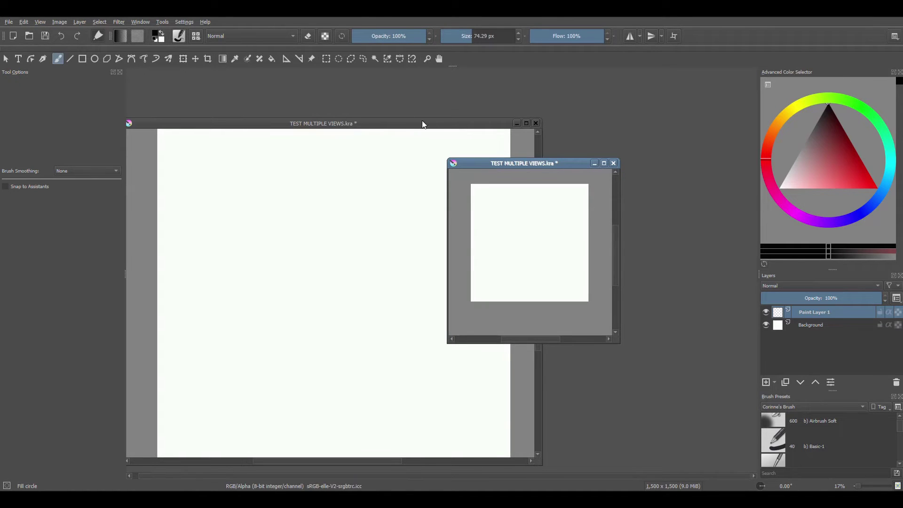
Make the main view subwindow the active one for working
{"action": "left_click", "coordinate": [392, 127]}
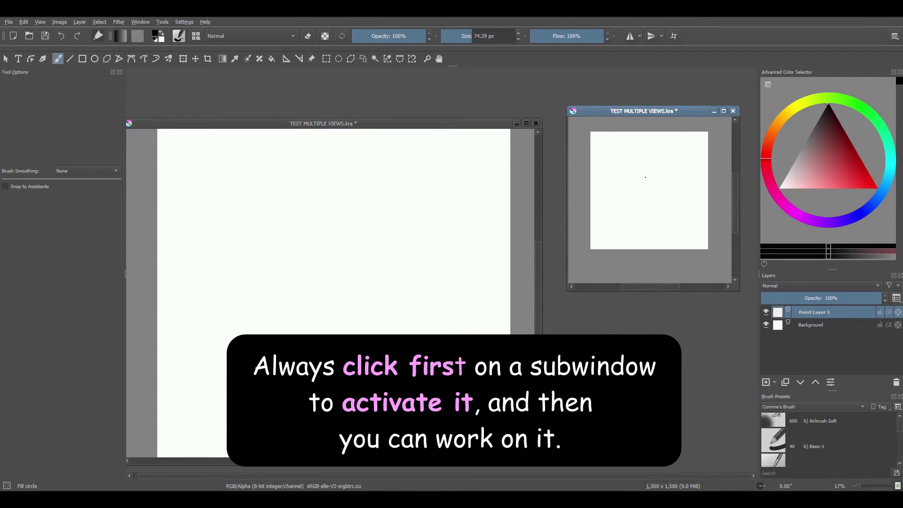
{"action": "left_click", "coordinate": [447, 124]}
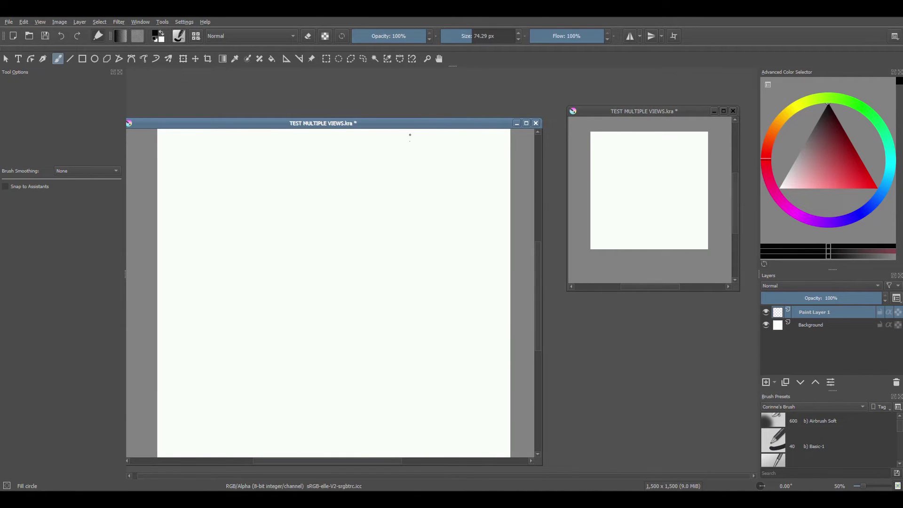
Add Paint Layer 2, 3 and 4 with the Add Layer button
{"action": "left_click", "coordinate": [765, 383]}
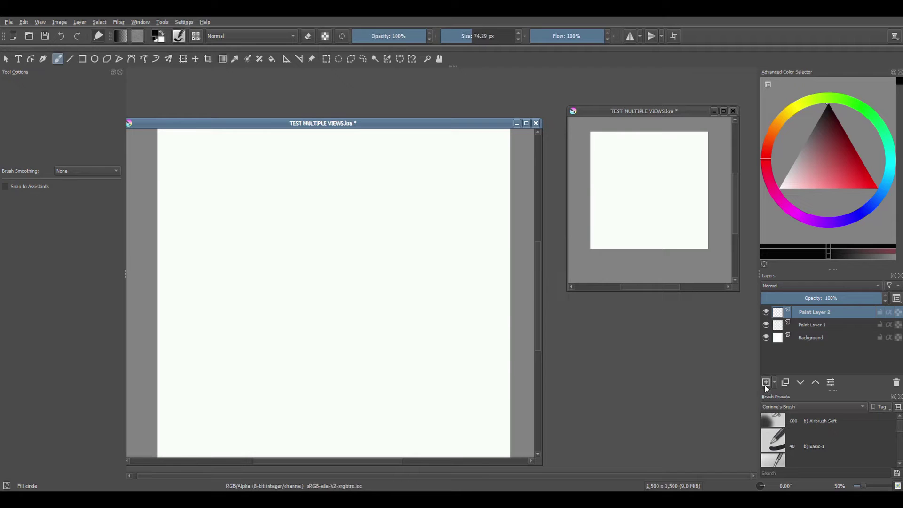
{"action": "left_click", "coordinate": [765, 383]}
{"action": "left_click", "coordinate": [766, 383]}
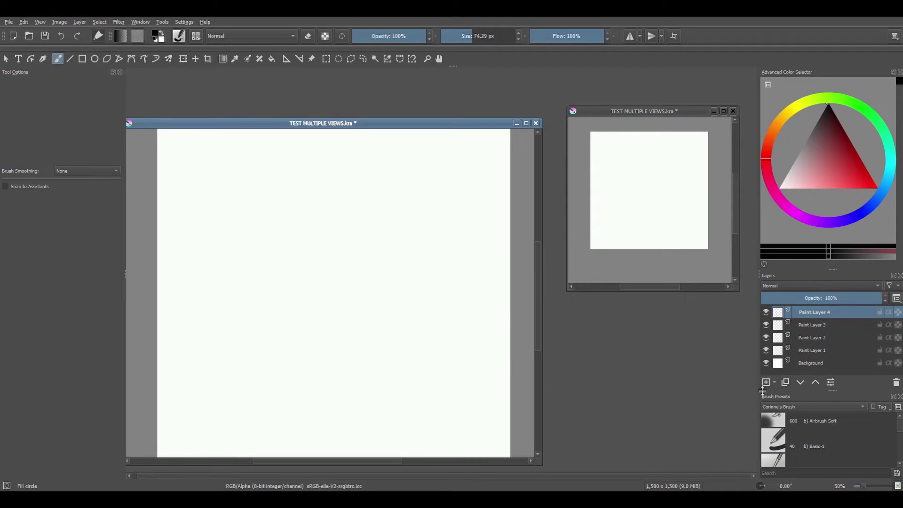
In the second view, select Paint Layers 2, 3, 4 and 1, then reactivate the main view
{"action": "left_click", "coordinate": [624, 114]}
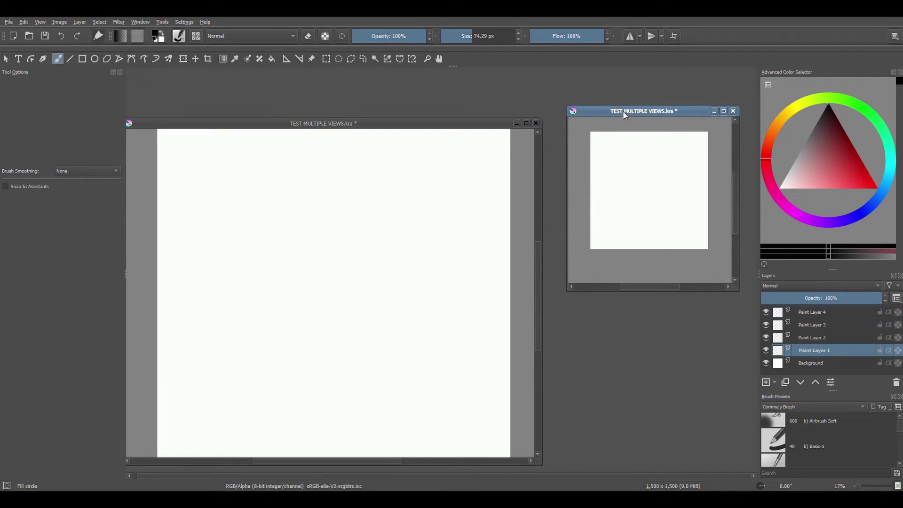
{"action": "left_click", "coordinate": [804, 338]}
{"action": "left_click", "coordinate": [802, 324]}
{"action": "left_click", "coordinate": [811, 312]}
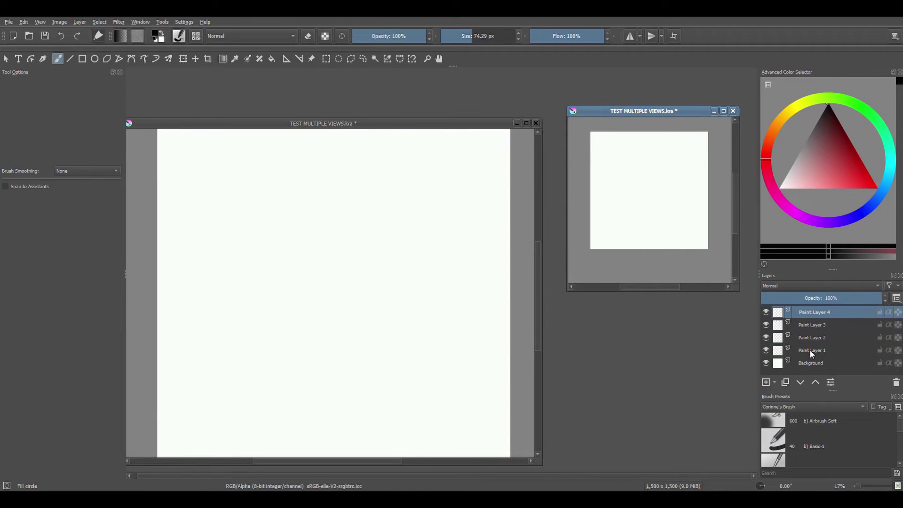
{"action": "left_click", "coordinate": [810, 351]}
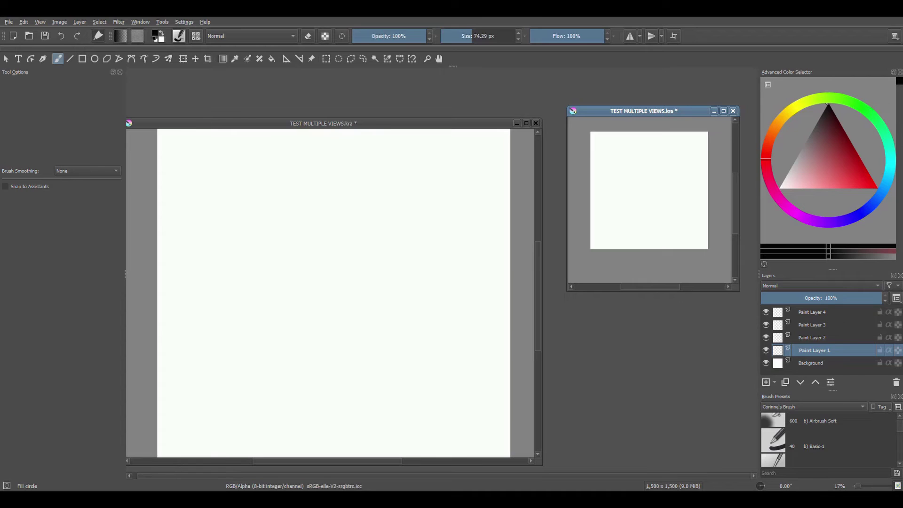
{"action": "left_click", "coordinate": [371, 125]}
Draw two circles and two ellipses, then a rounded rectangle across the top two shapes
{"action": "left_click", "coordinate": [93, 59]}
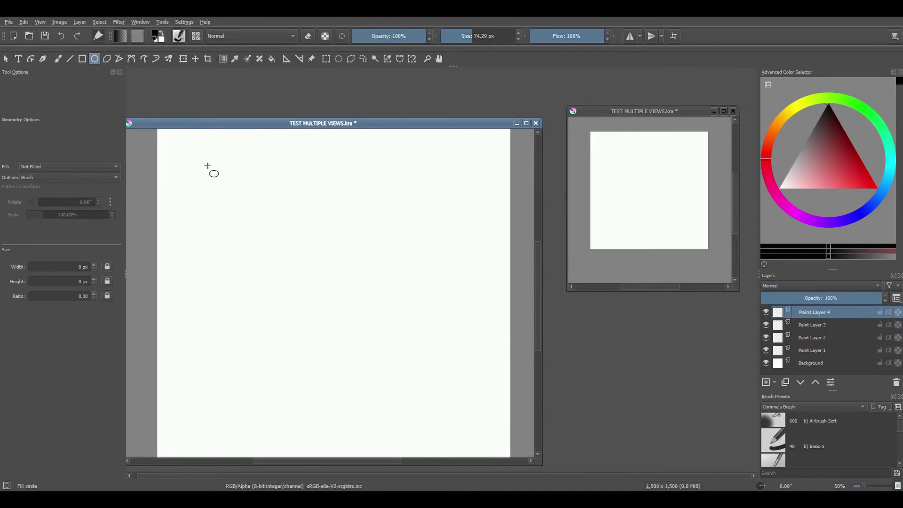
{"action": "left_click_drag", "start_coordinate": [208, 165], "coordinate": [293, 252]}
{"action": "left_click_drag", "start_coordinate": [333, 173], "coordinate": [377, 237]}
{"action": "left_click_drag", "start_coordinate": [288, 273], "coordinate": [350, 375]}
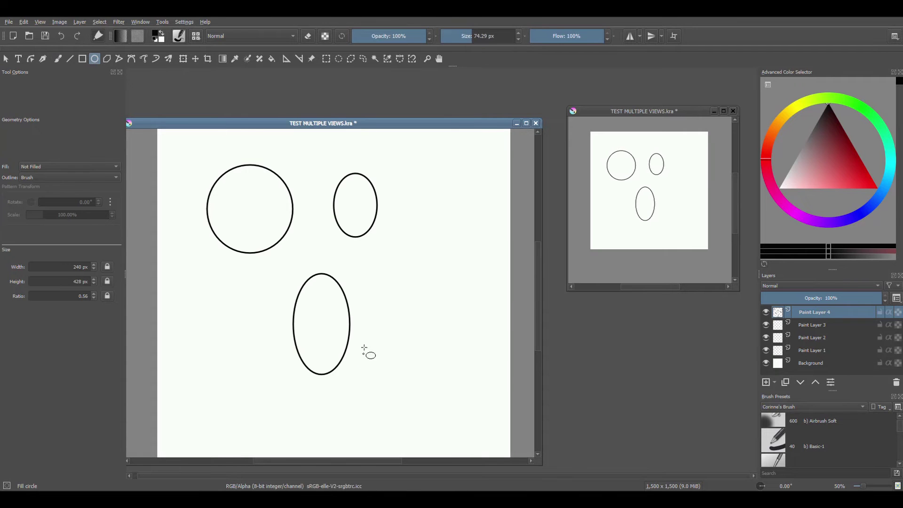
{"action": "left_click_drag", "start_coordinate": [386, 275], "coordinate": [437, 331]}
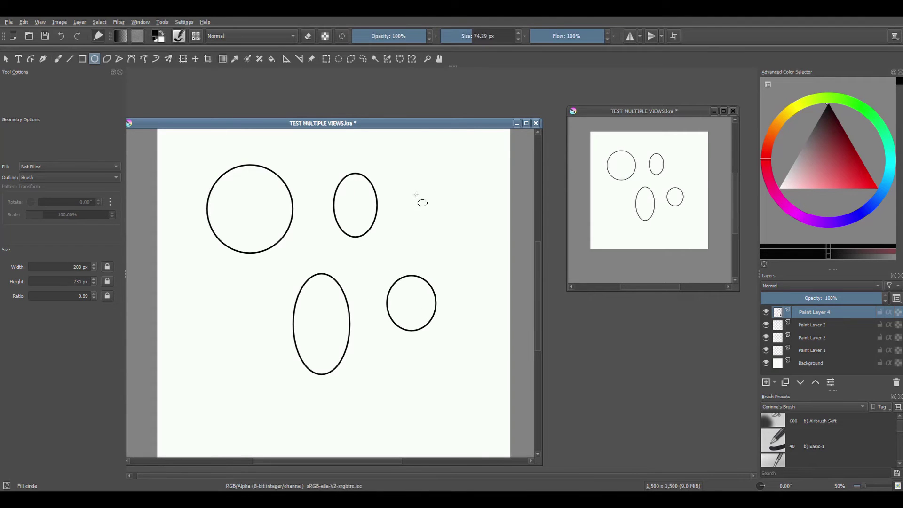
{"action": "left_click", "coordinate": [82, 60]}
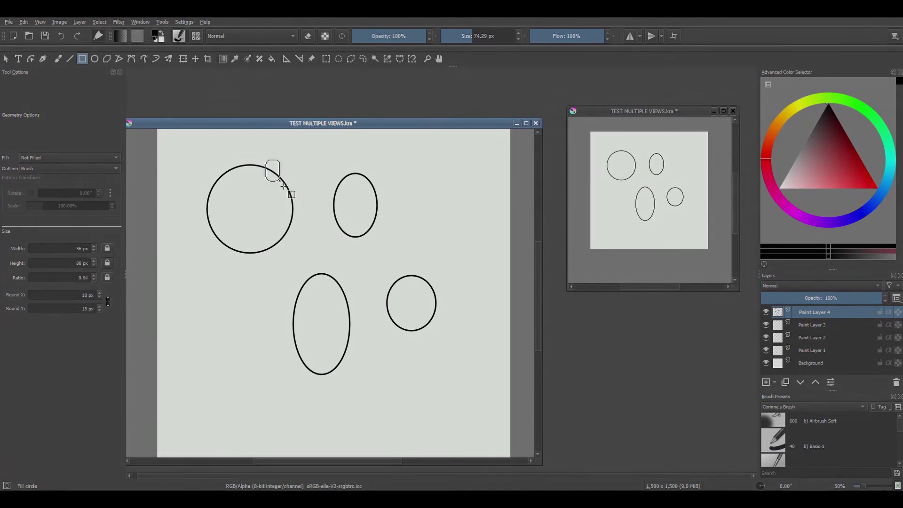
{"action": "left_click_drag", "start_coordinate": [262, 168], "coordinate": [359, 210]}
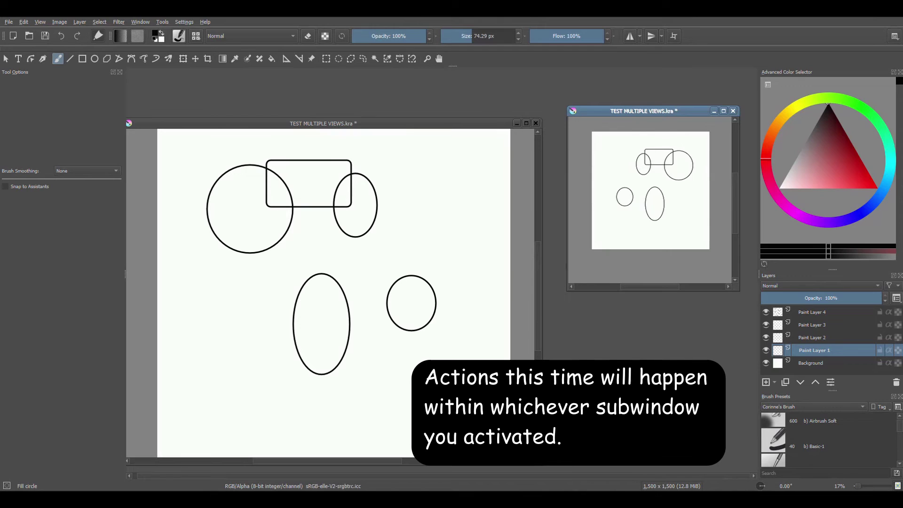
{"action": "scroll", "coordinate": [656, 216], "scroll_direction": "down", "scroll_amount": 3}
{"action": "scroll", "coordinate": [656, 217], "scroll_direction": "up", "scroll_amount": 4}
{"action": "scroll", "coordinate": [656, 216], "scroll_direction": "down", "scroll_amount": 2}
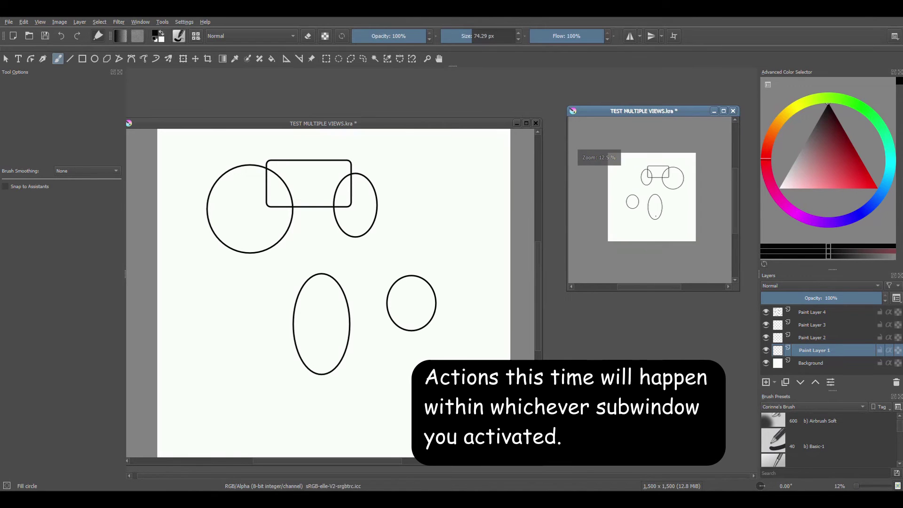
{"action": "scroll", "coordinate": [656, 217], "scroll_direction": "up", "scroll_amount": 1}
{"action": "key", "text": "ctrl+]"}
{"action": "key", "text": "ctrl+]"}
{"action": "key", "text": "ctrl+]"}
{"action": "key", "text": "ctrl+]"}
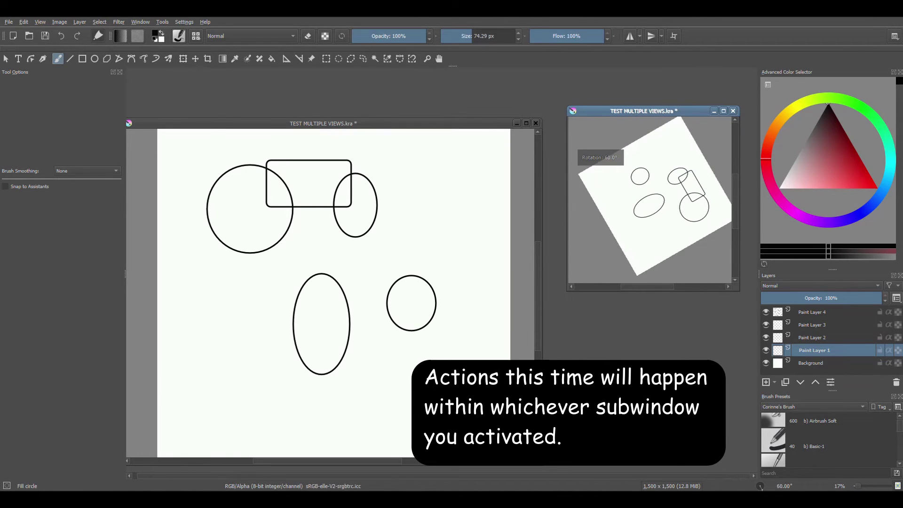
{"action": "key", "text": "ctrl+["}
{"action": "key", "text": "ctrl+["}
{"action": "key", "text": "ctrl+["}
{"action": "key", "text": "ctrl+["}
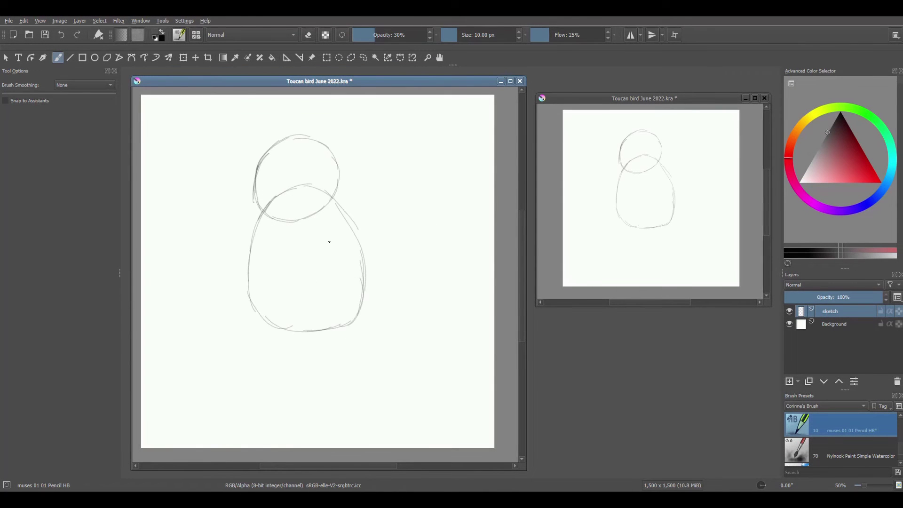
Pencil-sketch the top line of the beak, the eye and the outer body curves
{"action": "left_click_drag", "start_coordinate": [273, 143], "coordinate": [410, 133]}
{"action": "left_click_drag", "start_coordinate": [311, 162], "coordinate": [299, 178]}
{"action": "left_click_drag", "start_coordinate": [261, 212], "coordinate": [254, 315]}
{"action": "left_click_drag", "start_coordinate": [341, 207], "coordinate": [360, 308]}
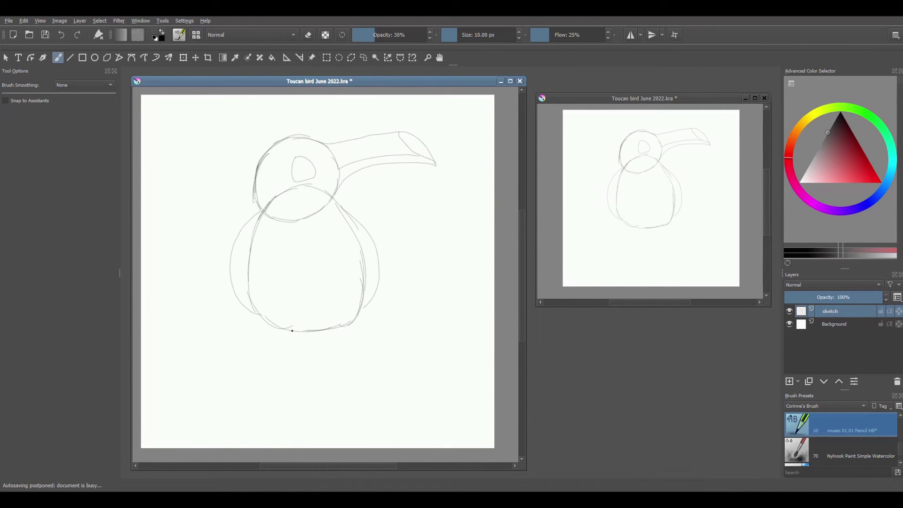
Sketch the branch beneath the bird and the claw-like feet gripping it
{"action": "left_click_drag", "start_coordinate": [260, 347], "coordinate": [261, 325]}
{"action": "left_click_drag", "start_coordinate": [357, 338], "coordinate": [358, 320]}
{"action": "mouse_move", "coordinate": [271, 325]}
{"action": "left_mouse_down"}
{"action": "mouse_move", "coordinate": [264, 332]}
{"action": "mouse_move", "coordinate": [278, 351]}
{"action": "left_mouse_up"}
{"action": "left_click_drag", "start_coordinate": [346, 324], "coordinate": [351, 348]}
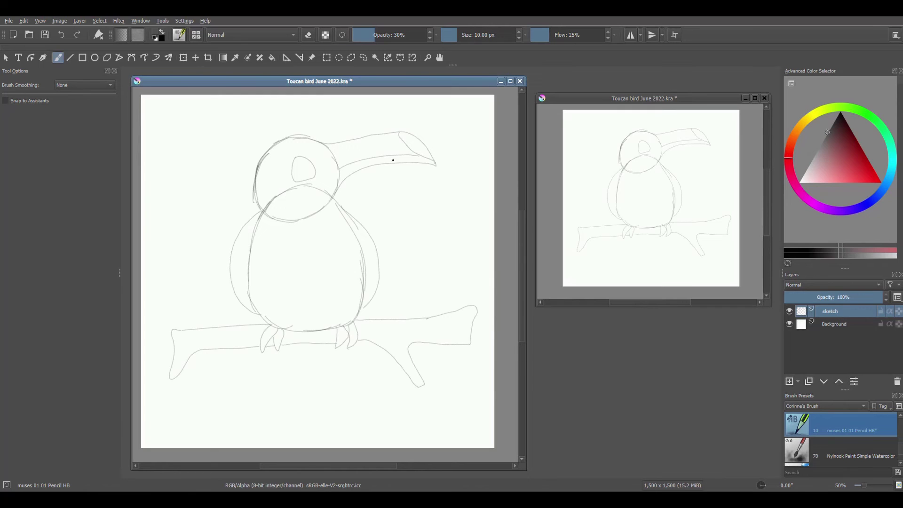
Draw three tail strokes below the branch and mirror the second view horizontally
{"action": "left_click_drag", "start_coordinate": [272, 347], "coordinate": [256, 404]}
{"action": "left_click_drag", "start_coordinate": [288, 345], "coordinate": [324, 431]}
{"action": "left_click_drag", "start_coordinate": [345, 347], "coordinate": [325, 431]}
{"action": "left_click", "coordinate": [663, 97]}
{"action": "key", "text": "m"}
Rework the tail: undo stray strokes, redraw the inner strokes straighter, and add a new outer left line
{"action": "left_click_drag", "start_coordinate": [320, 347], "coordinate": [311, 425]}
{"action": "left_click_drag", "start_coordinate": [352, 351], "coordinate": [329, 440]}
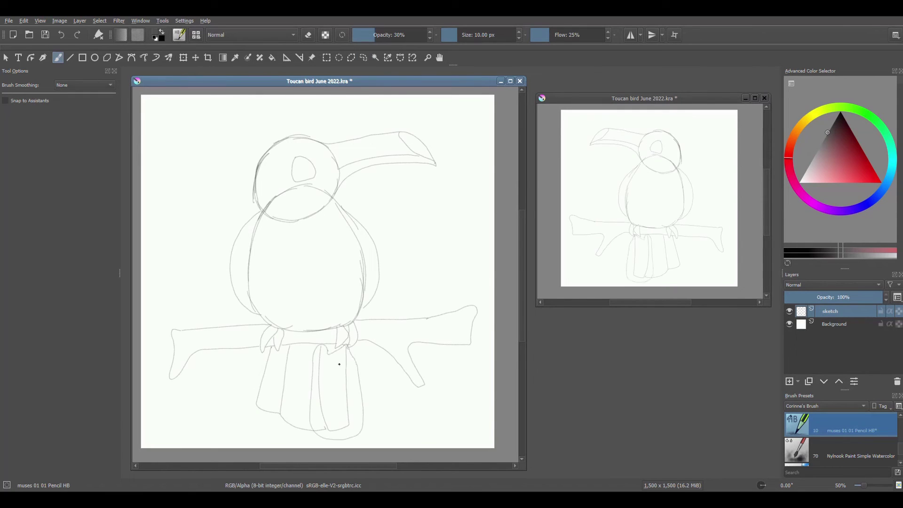
{"action": "key", "text": "ctrl+z"}
{"action": "key", "text": "ctrl+z"}
{"action": "left_click_drag", "start_coordinate": [315, 347], "coordinate": [326, 429]}
{"action": "left_click_drag", "start_coordinate": [337, 347], "coordinate": [358, 426]}
{"action": "left_click_drag", "start_coordinate": [263, 349], "coordinate": [242, 418]}
Erase the old left tail line, then draw the right tail line with mirrored drawing, then turn it off
{"action": "key", "text": "e"}
{"action": "mouse_move", "coordinate": [262, 376]}
{"action": "left_mouse_down"}
{"action": "mouse_move", "coordinate": [281, 418]}
{"action": "mouse_move", "coordinate": [288, 347]}
{"action": "mouse_move", "coordinate": [282, 408]}
{"action": "left_mouse_up"}
{"action": "key", "text": "e"}
{"action": "key", "text": "m"}
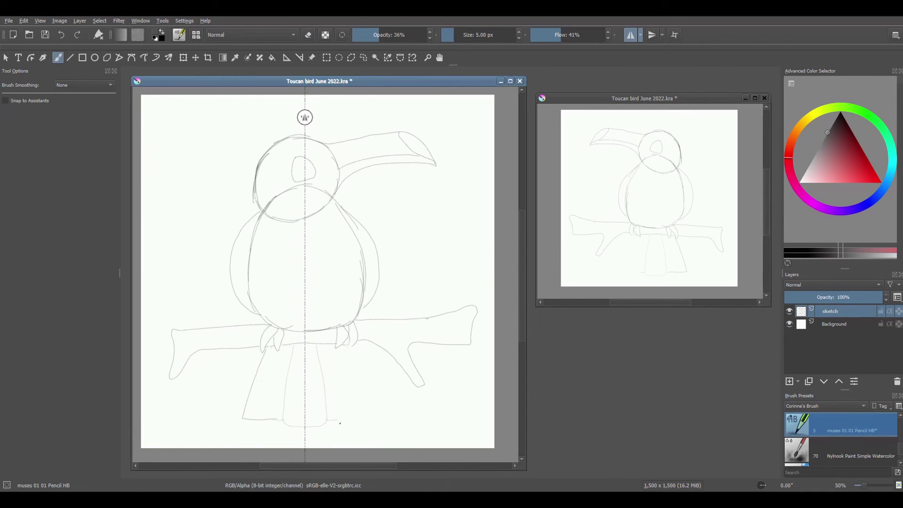
{"action": "left_click_drag", "start_coordinate": [348, 349], "coordinate": [340, 420]}
{"action": "left_click", "coordinate": [626, 37]}
Redraw the beak, the ring around the eye and the belly outline more cleanly
{"action": "left_click_drag", "start_coordinate": [329, 141], "coordinate": [383, 133]}
{"action": "left_click_drag", "start_coordinate": [283, 155], "coordinate": [282, 186]}
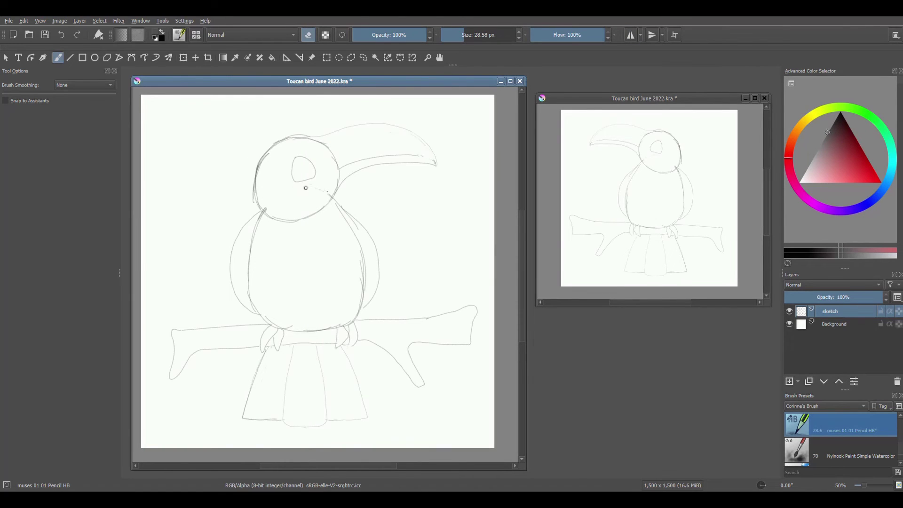
{"action": "mouse_move", "coordinate": [263, 222]}
{"action": "left_mouse_down"}
{"action": "mouse_move", "coordinate": [333, 186]}
{"action": "mouse_move", "coordinate": [365, 329]}
{"action": "left_mouse_up"}
{"action": "left_click", "coordinate": [364, 57]}
{"action": "left_click", "coordinate": [8, 21]}
Export the sketch from the duplicate view as the PNG 'Toucan Sketch June 2022'
{"action": "left_click", "coordinate": [19, 74]}
{"action": "type", "text": "Touca"}
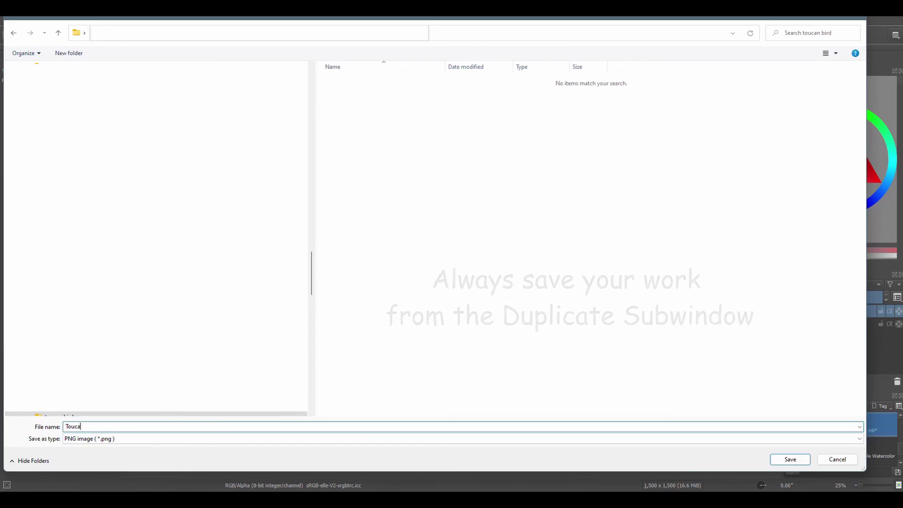
{"action": "type", "text": "n Sketch June 2022"}
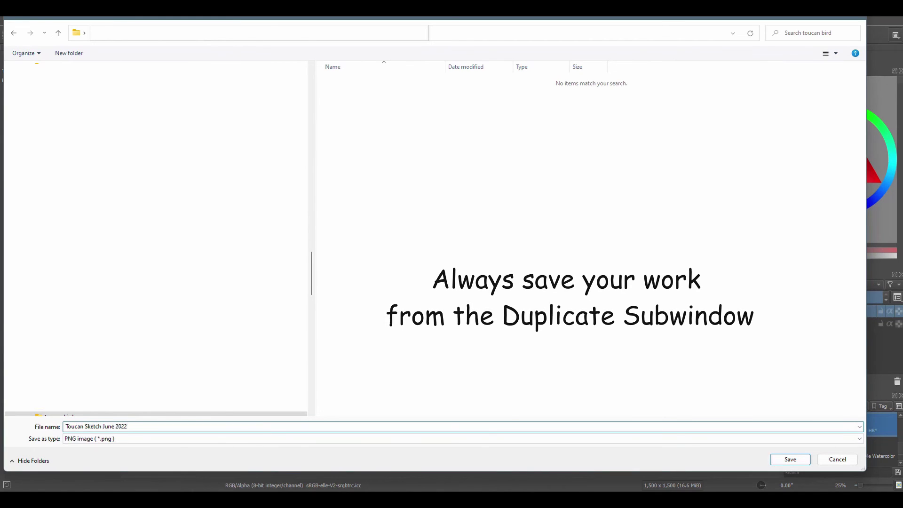
{"action": "left_click", "coordinate": [791, 459]}
{"action": "left_click", "coordinate": [576, 417]}
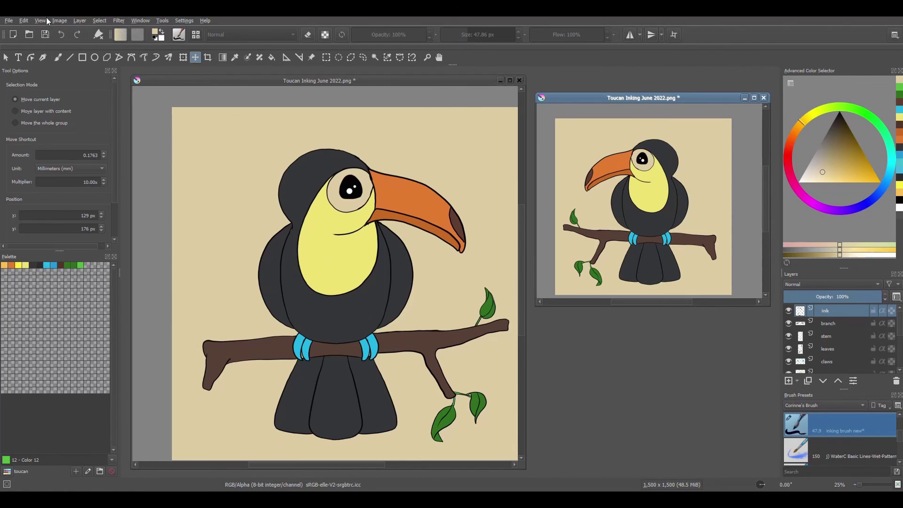
Start a Save As under a new name, editing the word 'Inking' in the file name
{"action": "left_click", "coordinate": [8, 21]}
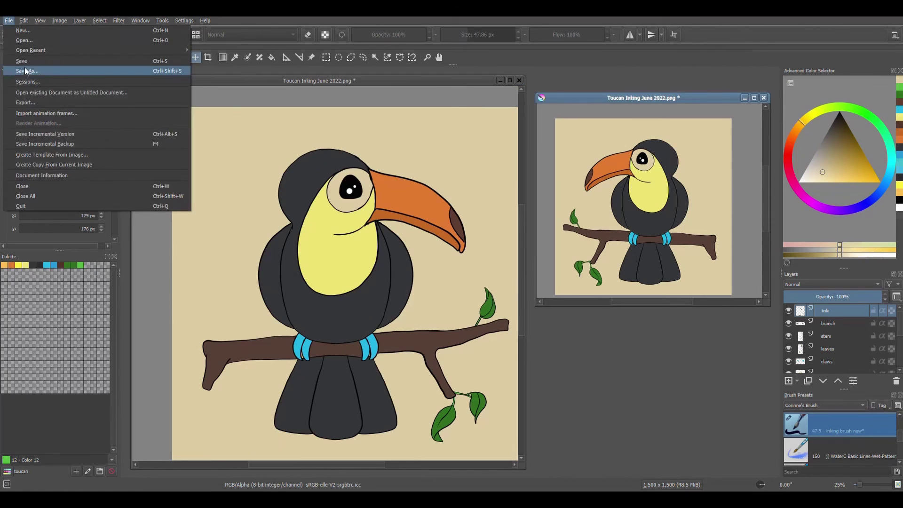
{"action": "left_click", "coordinate": [26, 71]}
{"action": "left_click", "coordinate": [101, 426]}
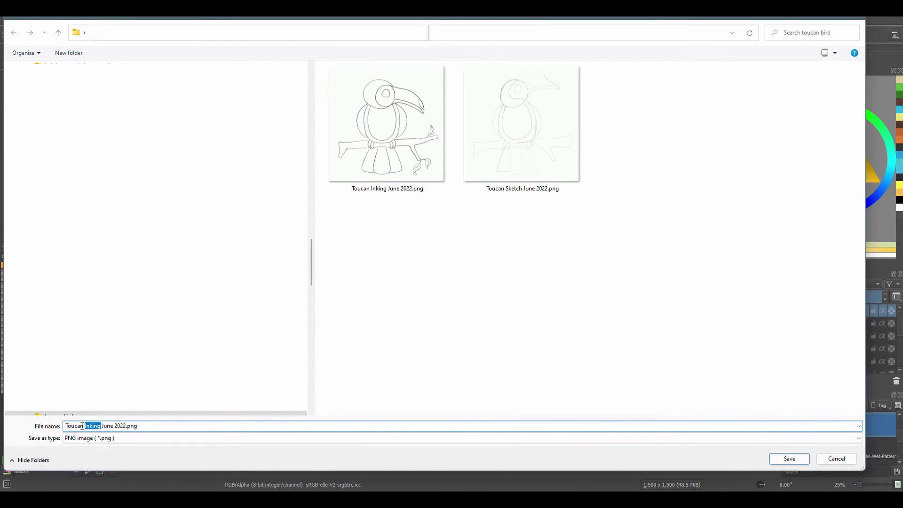
{"action": "type", "text": "bas"}
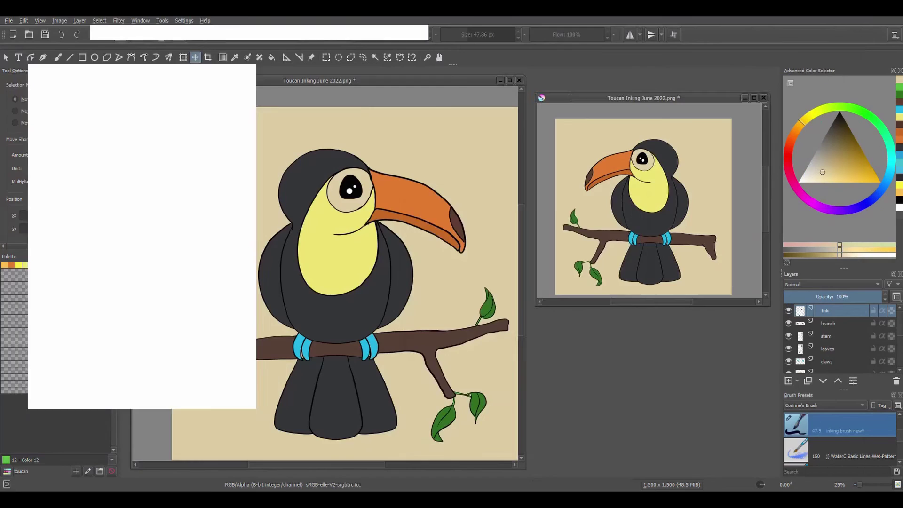